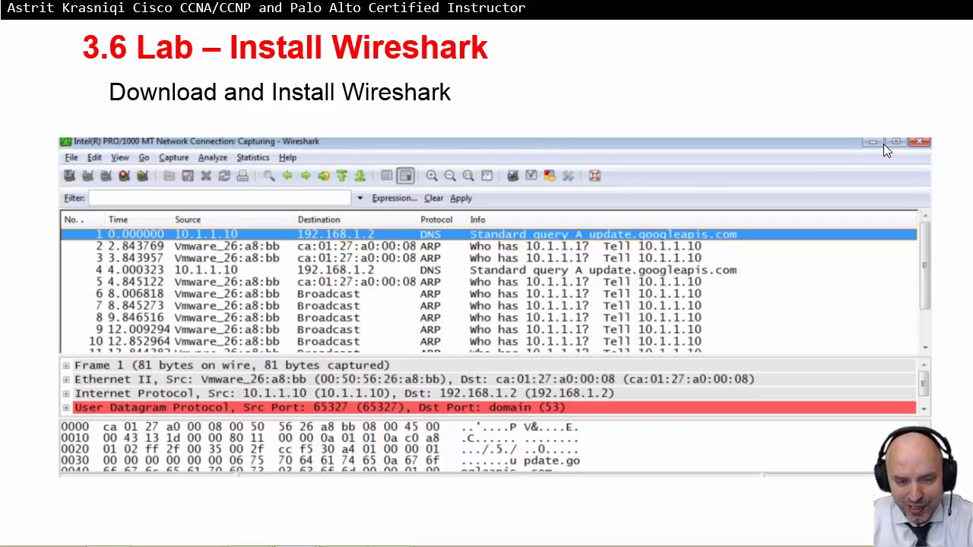
Switch to VMware Workstation and resume the Windows 7 x64 virtual machine
key(Right)
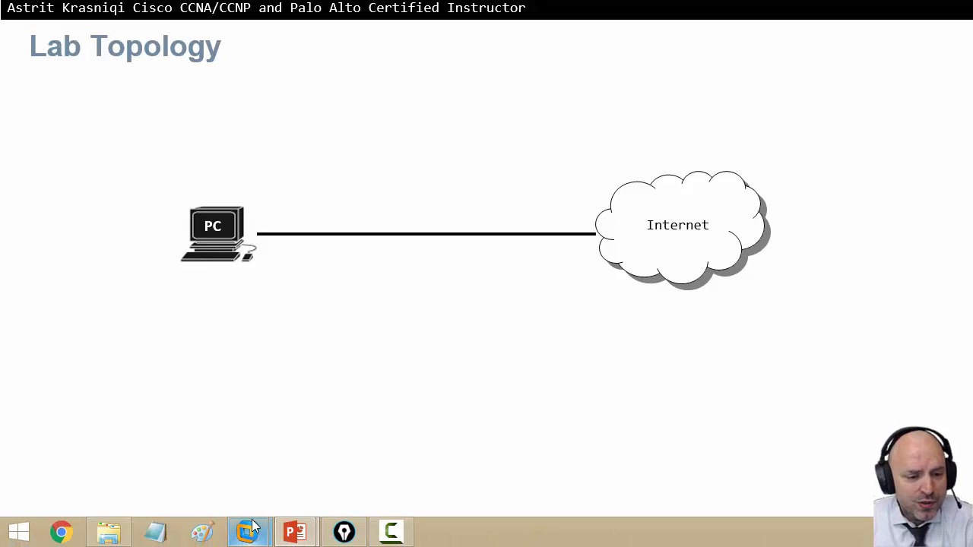
mouse_move(247, 532)
click(295, 455)
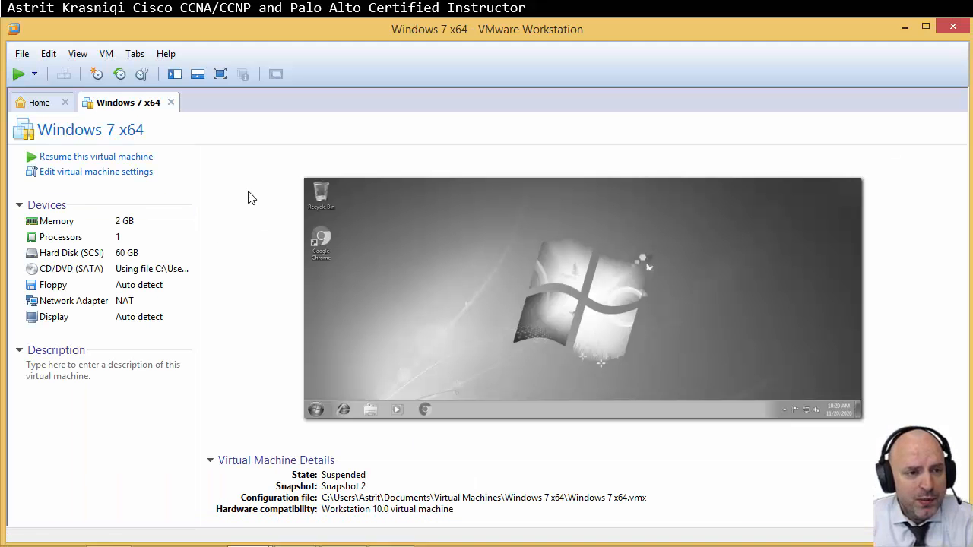
click(96, 158)
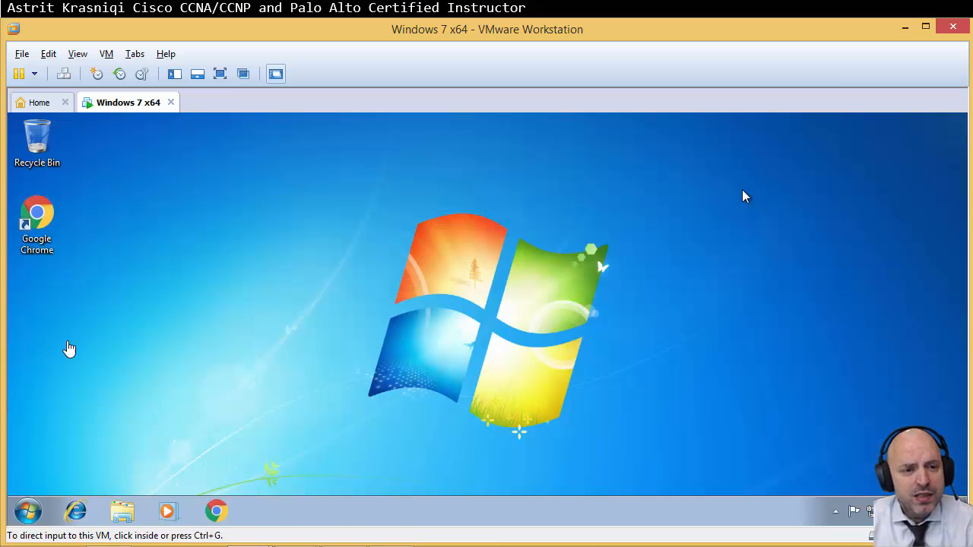
click(276, 327)
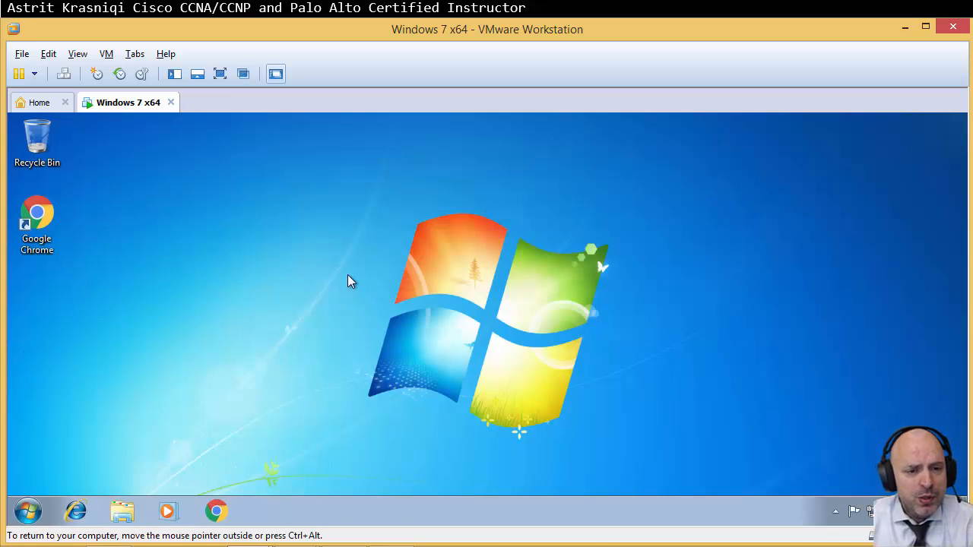
Open Google Chrome in the virtual machine and search the web for "wireshark"
click(216, 510)
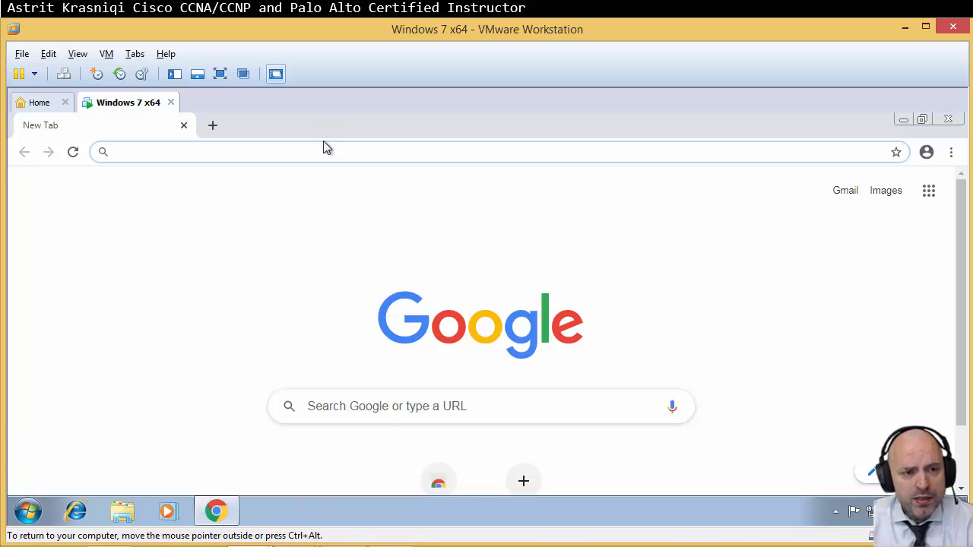
click(322, 151)
text(wireshark)
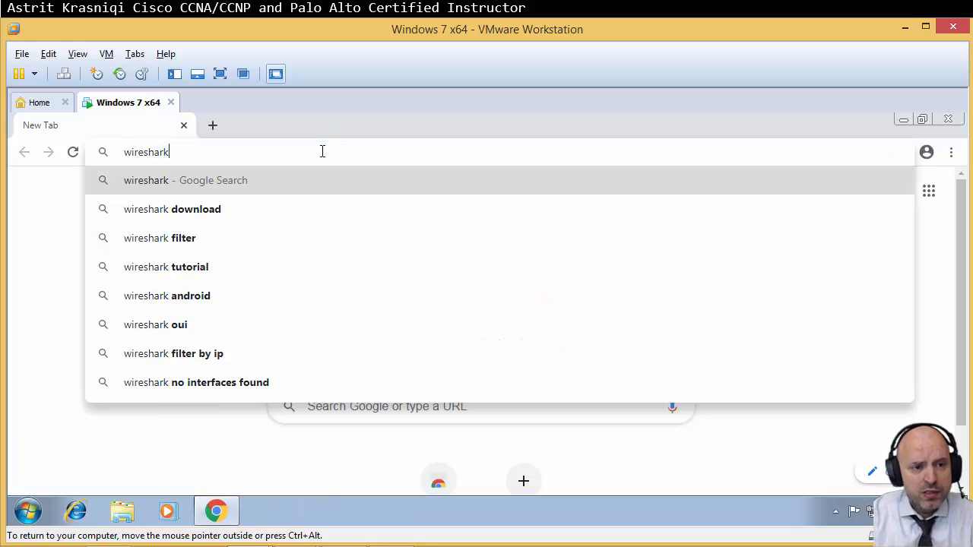
key(Return)
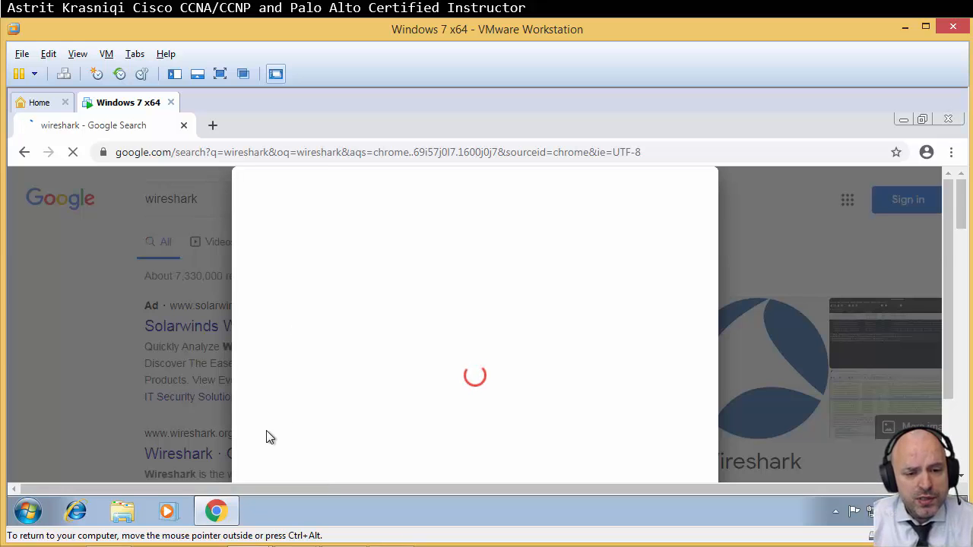
Accept Google's cookie terms, open the wireshark.org result and go to the site's download section
scroll(490, 422, down, 3)
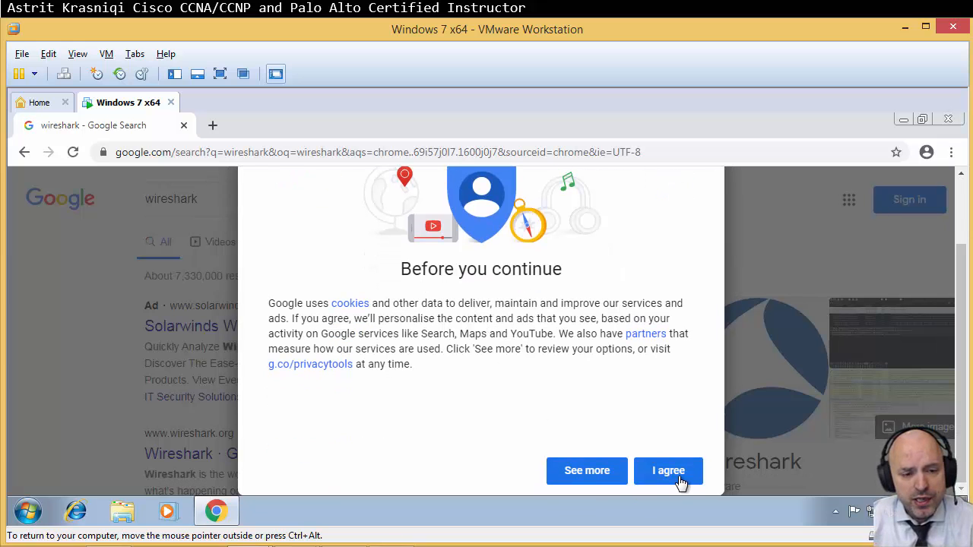
click(680, 480)
scroll(161, 361, down, 1)
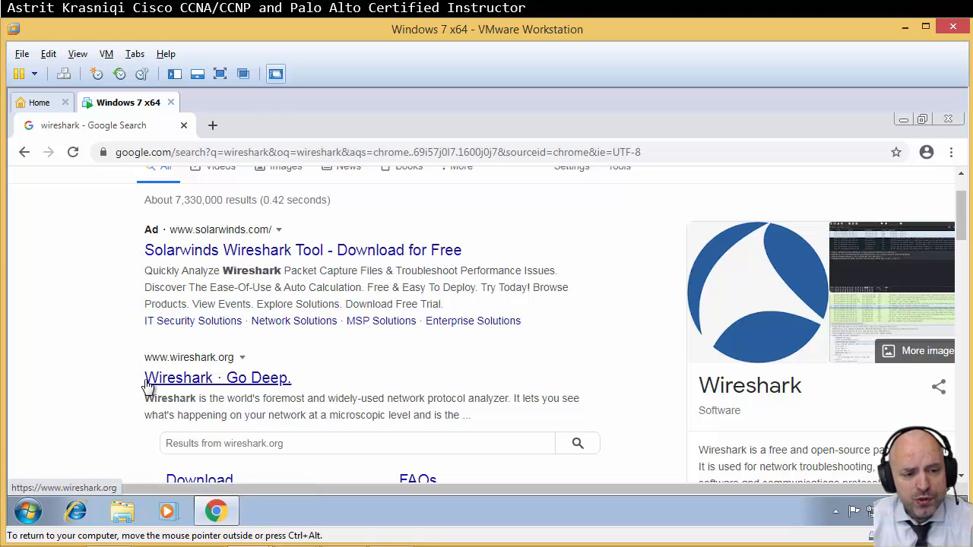
click(216, 386)
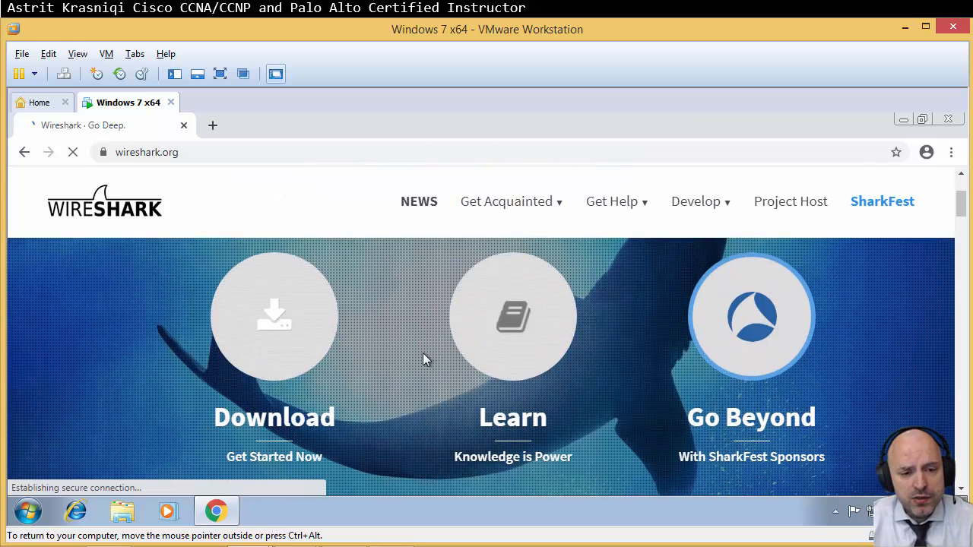
click(306, 346)
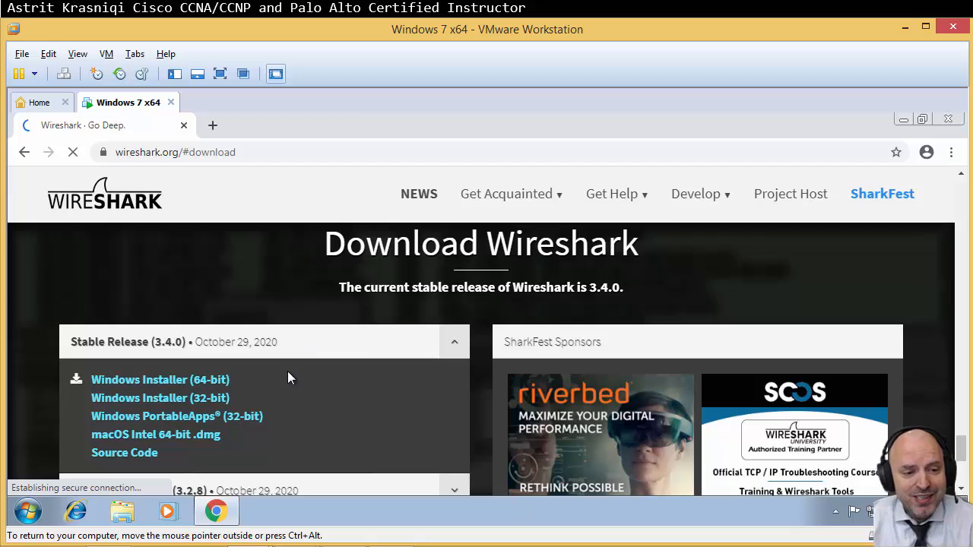
scroll(288, 377, down, 1)
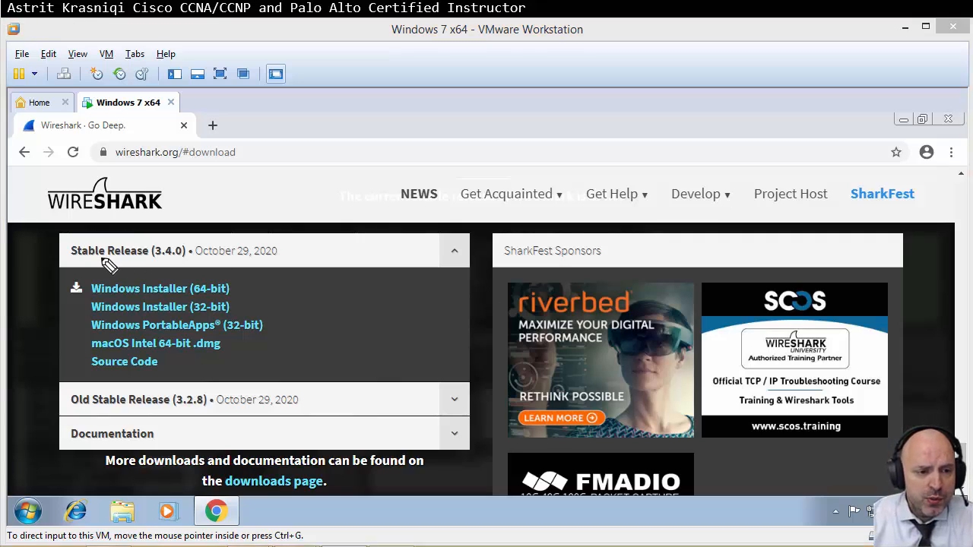
mouse_move(233, 286)
mouse_down()
mouse_move(251, 282)
mouse_move(272, 329)
mouse_move(286, 319)
mouse_up()
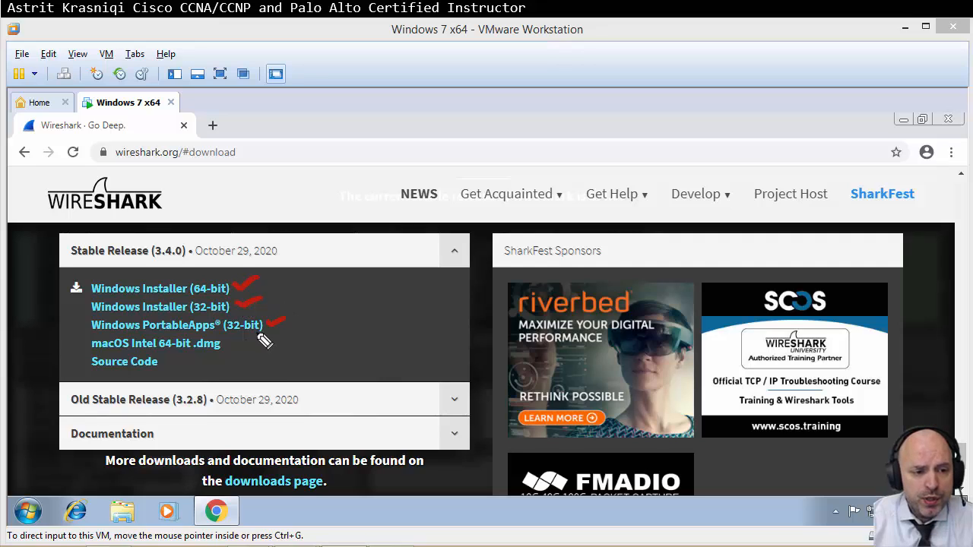
drag(227, 342, 251, 337)
drag(167, 361, 188, 356)
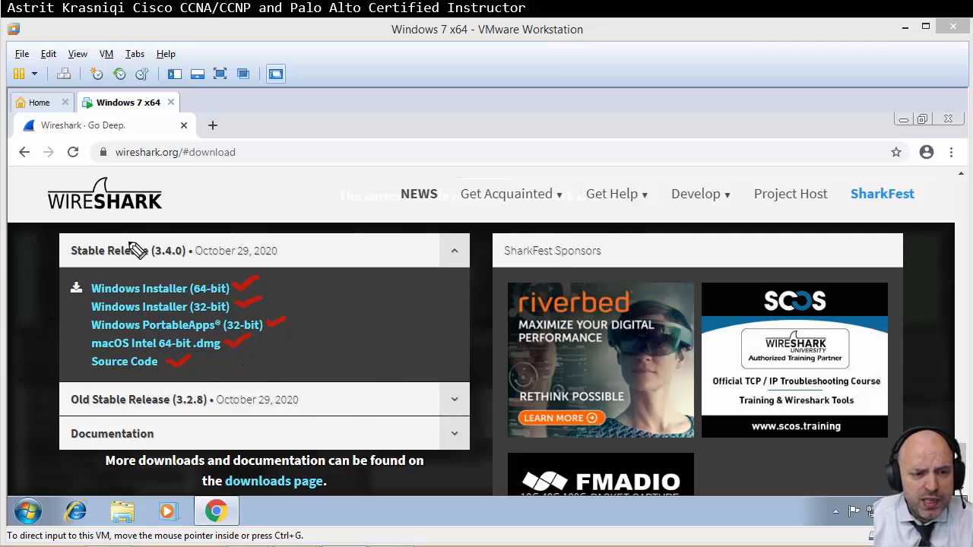
drag(202, 264, 286, 267)
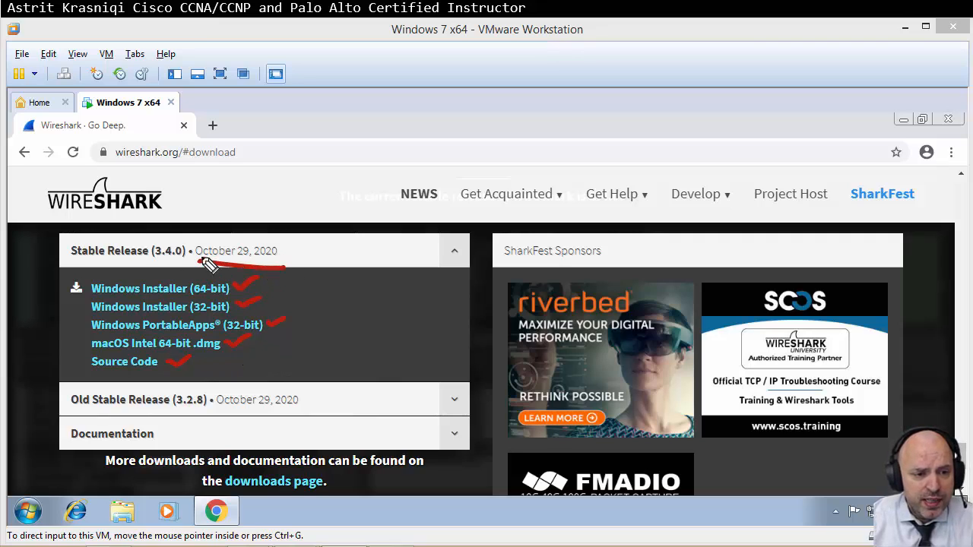
drag(191, 237, 192, 244)
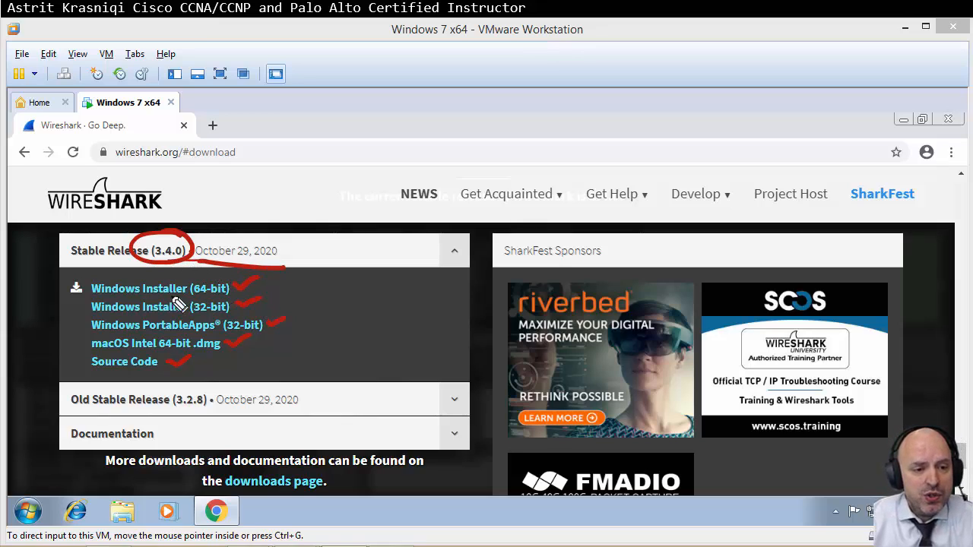
mouse_move(84, 266)
mouse_down()
mouse_move(42, 314)
mouse_move(114, 386)
mouse_move(251, 379)
mouse_up()
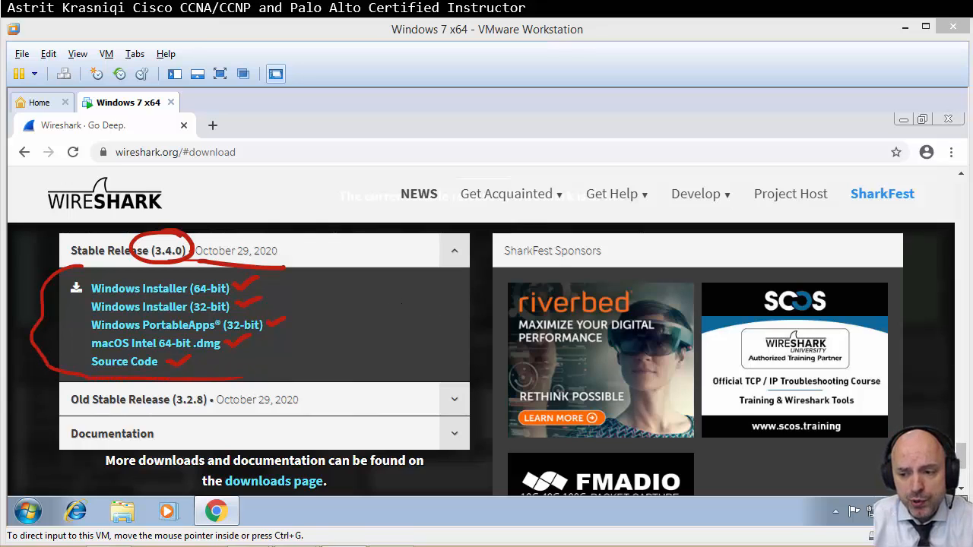
key(Escape)
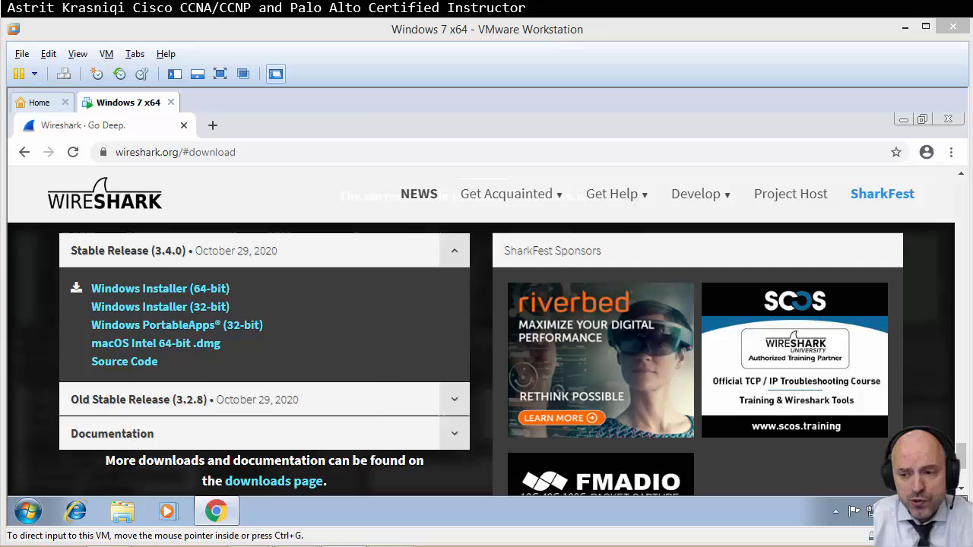
Open the virtual machine's Computer properties and check the Windows system type
click(28, 517)
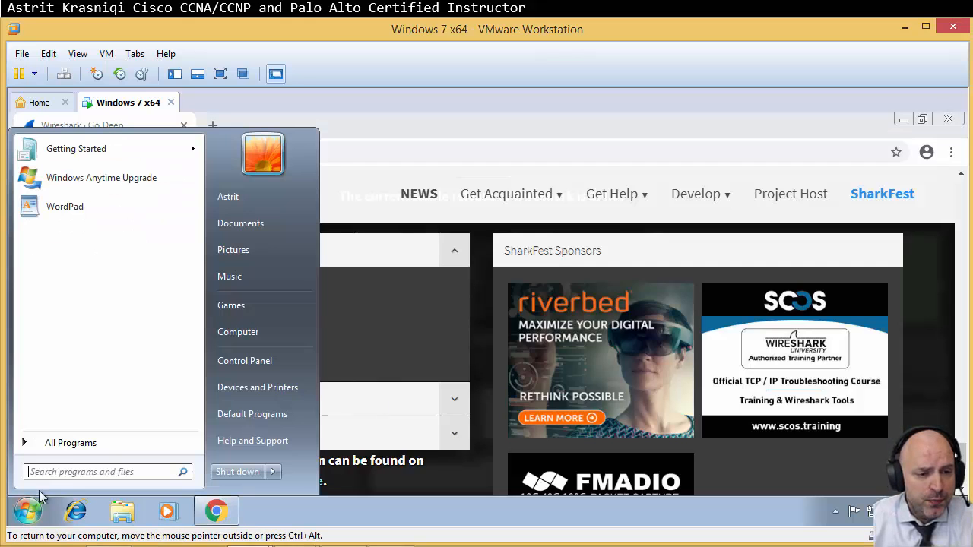
right_click(279, 334)
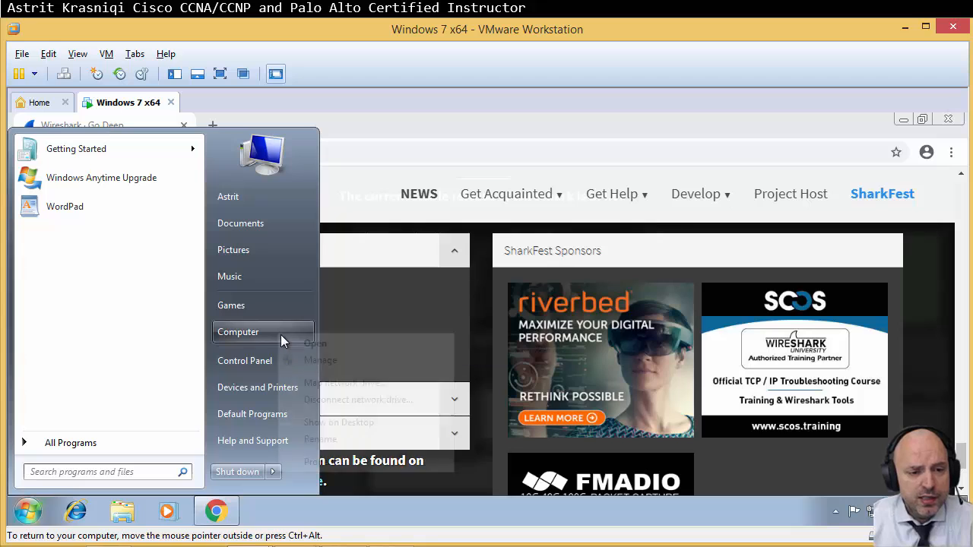
click(319, 462)
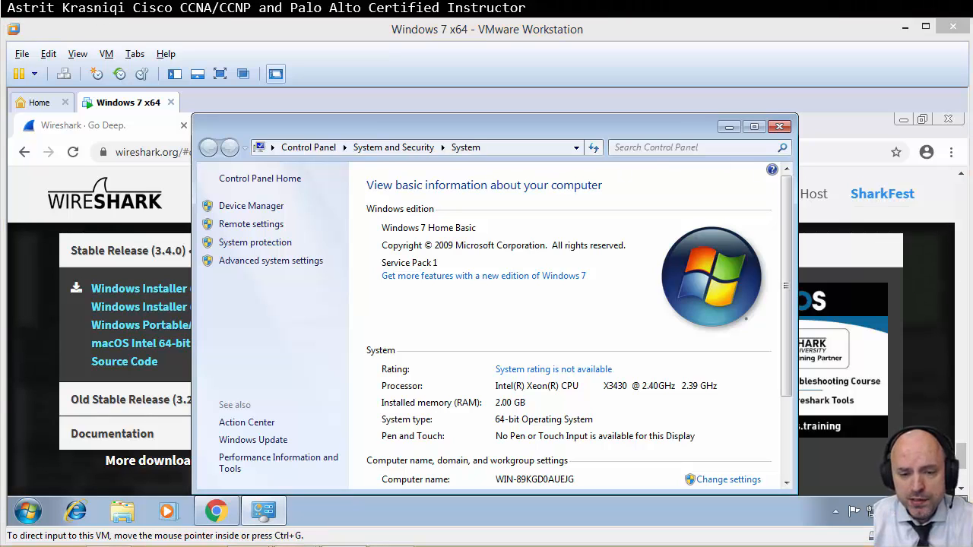
mouse_move(401, 412)
mouse_down()
mouse_move(368, 415)
mouse_move(435, 428)
mouse_move(630, 434)
mouse_move(569, 418)
mouse_move(428, 413)
mouse_up()
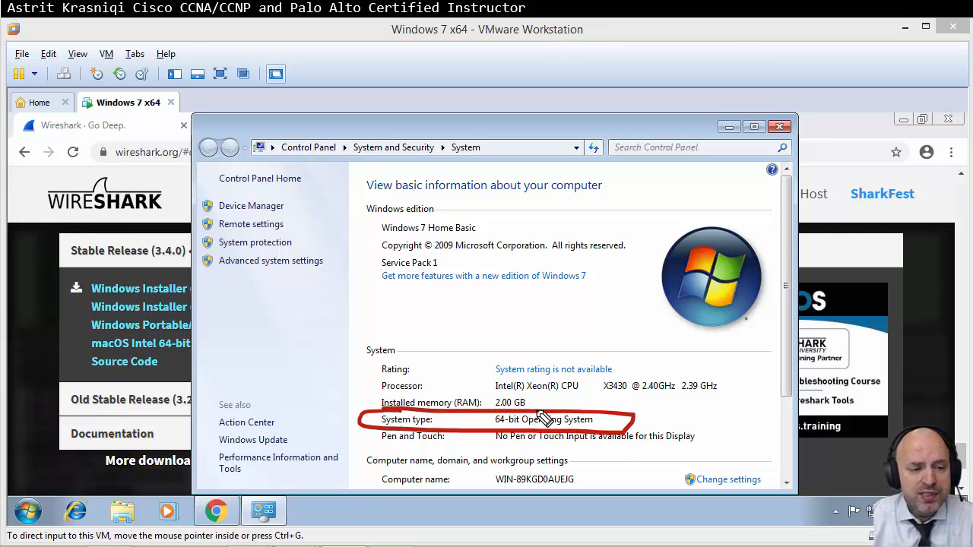
drag(45, 283, 73, 279)
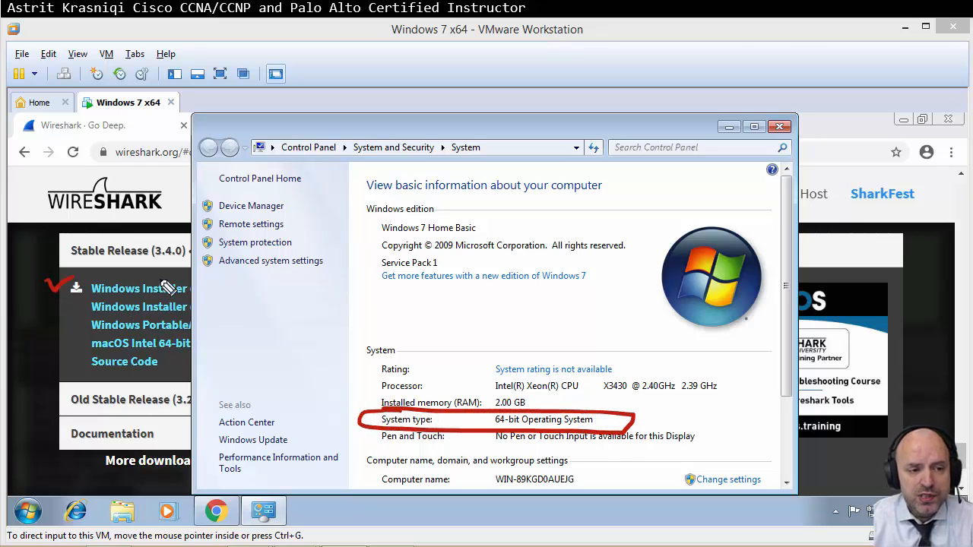
key(Escape)
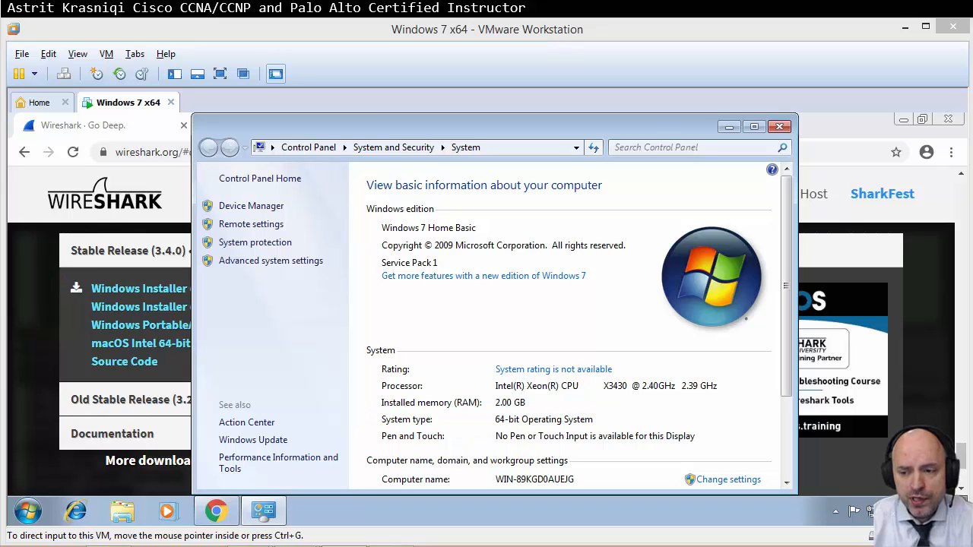
Download the 64-bit Windows Installer of Wireshark stable release 3.4.0 and show the downloaded file in its folder
click(86, 316)
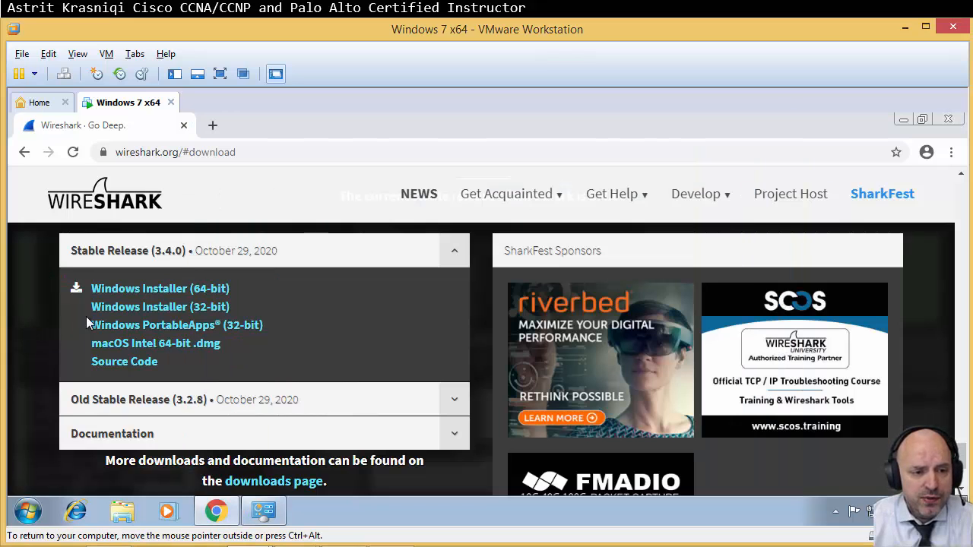
click(182, 290)
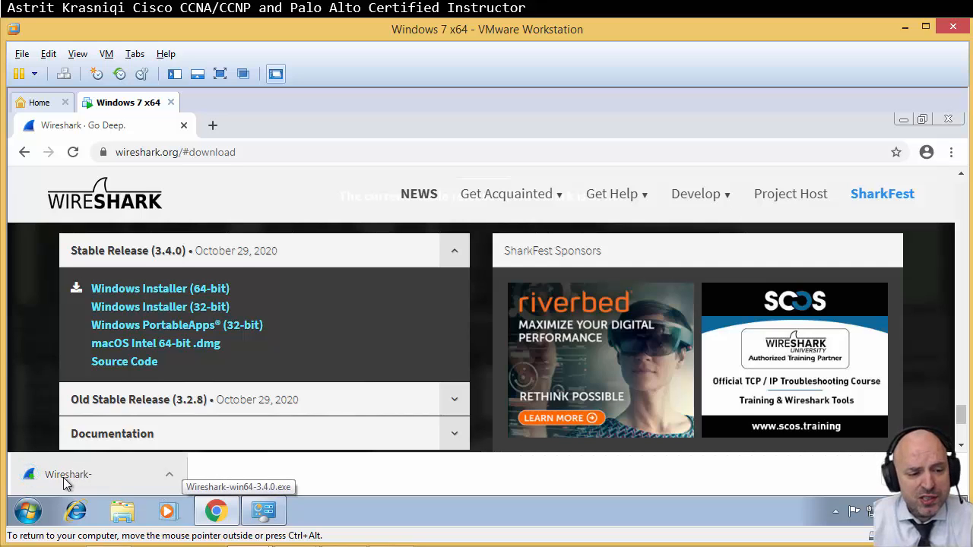
click(169, 475)
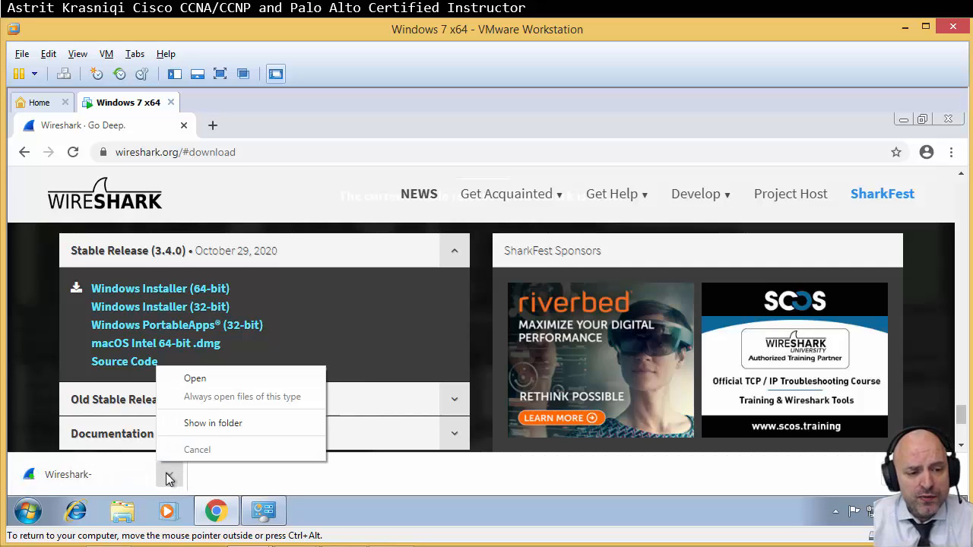
click(207, 426)
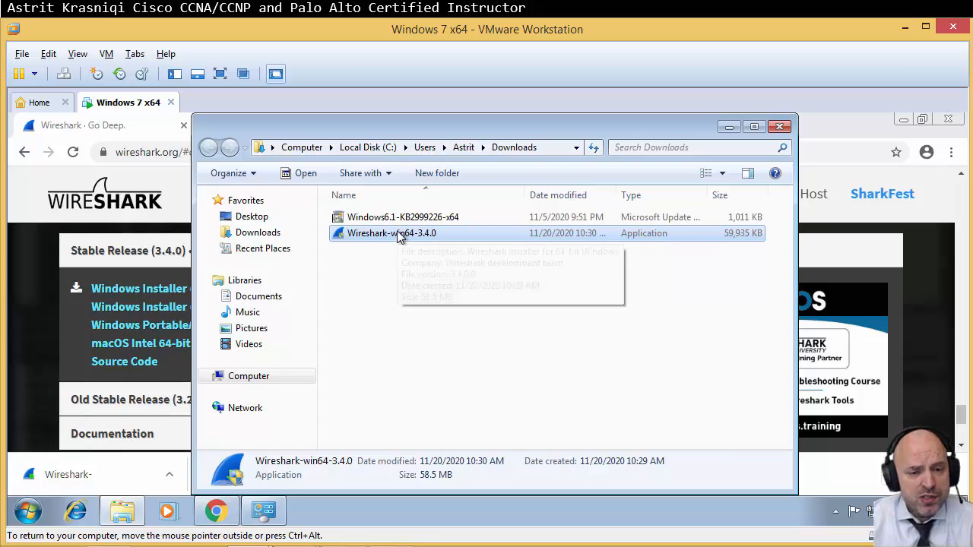
Run Wireshark-win64-3.4.0, allow it to make changes to the computer, and acknowledge the license agreement in the setup wizard
double_click(403, 236)
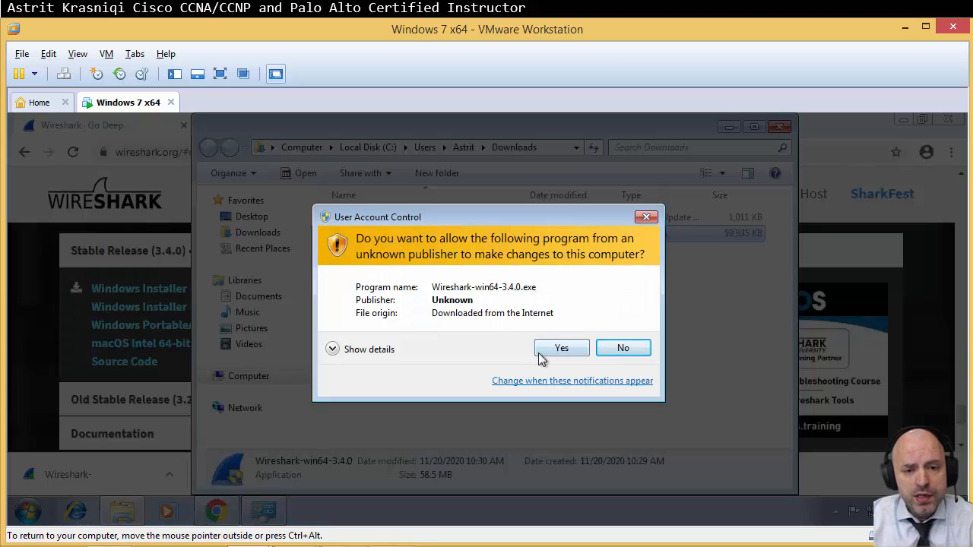
click(540, 353)
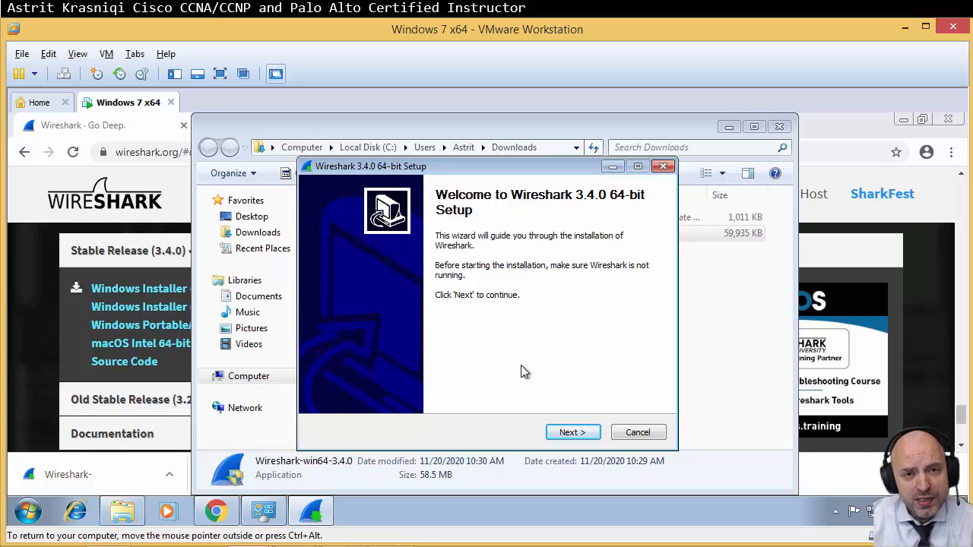
click(576, 436)
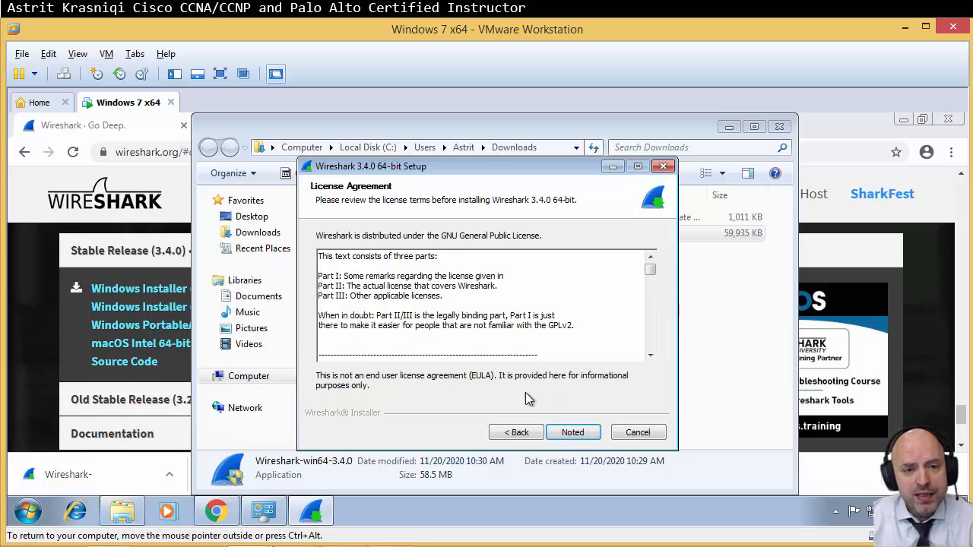
click(576, 439)
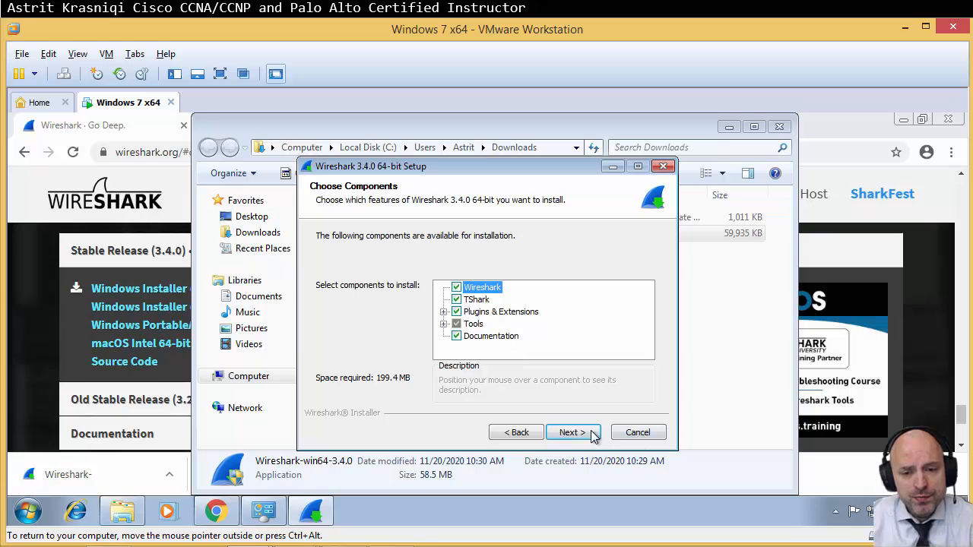
Accept the default components and remaining setup options, leave USBPcap 1.5.4.0 unselected, and start the Wireshark installation
click(592, 434)
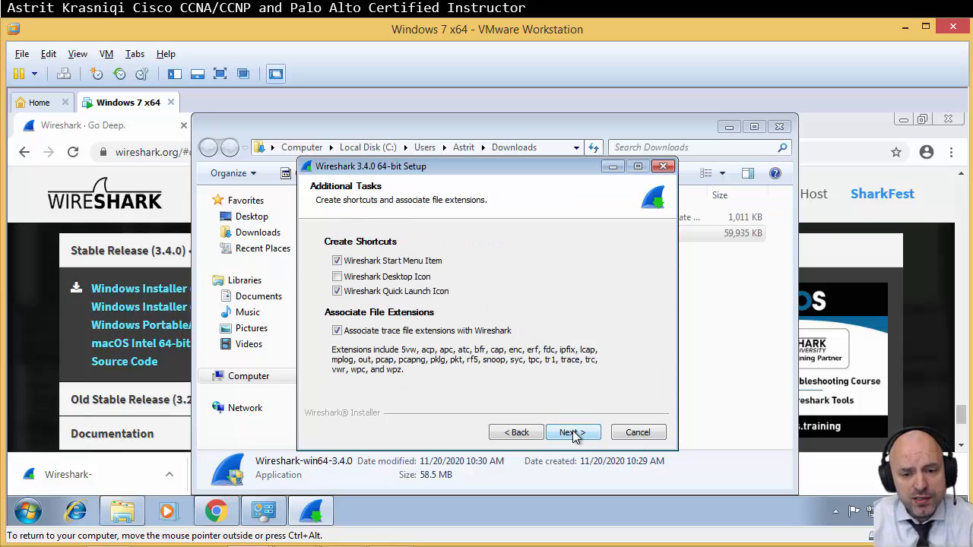
click(573, 433)
click(573, 433)
click(574, 434)
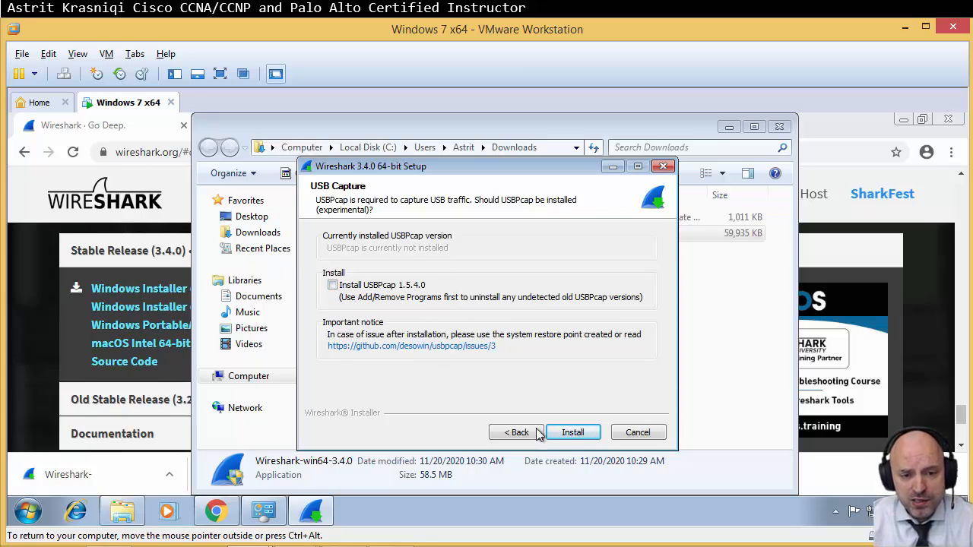
click(562, 433)
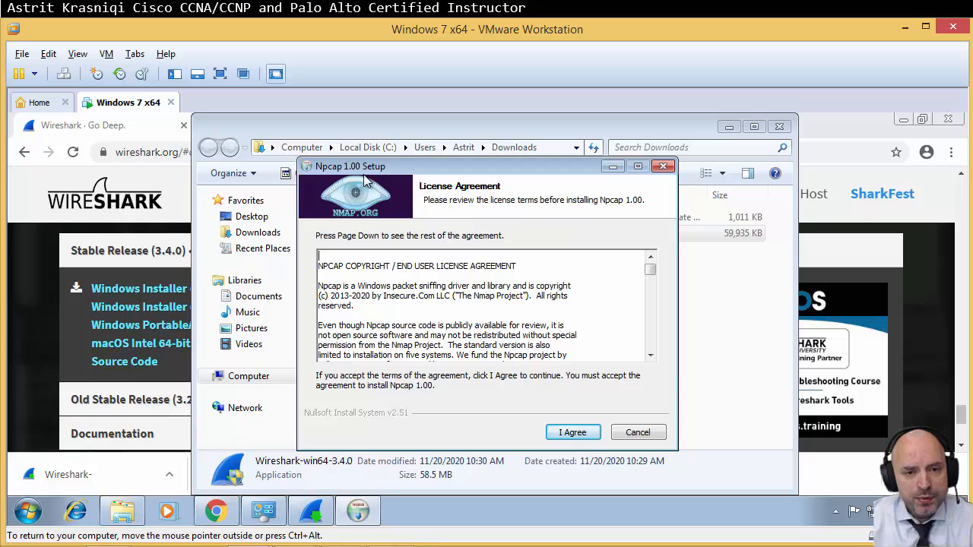
Accept the Npcap 1.00 license agreement to reach its installation options
click(572, 433)
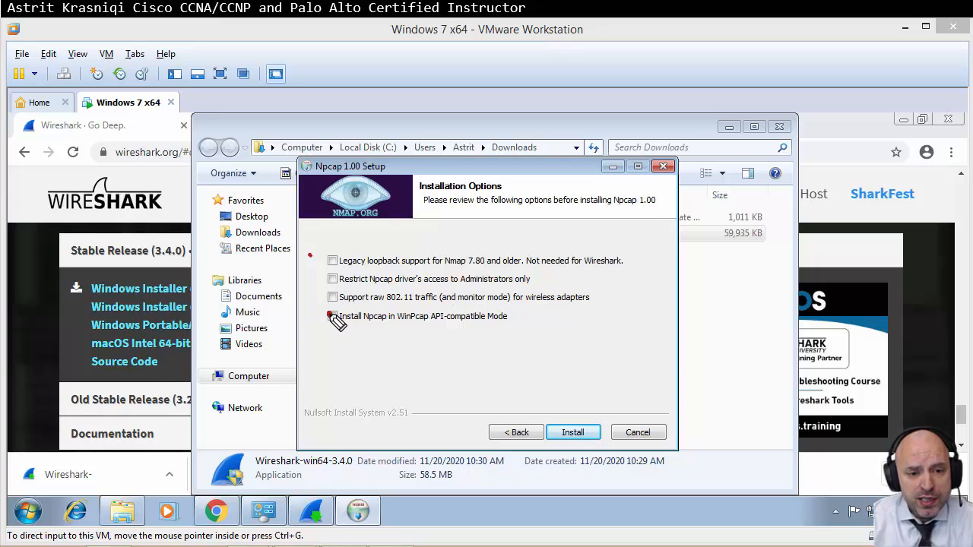
drag(329, 313, 406, 304)
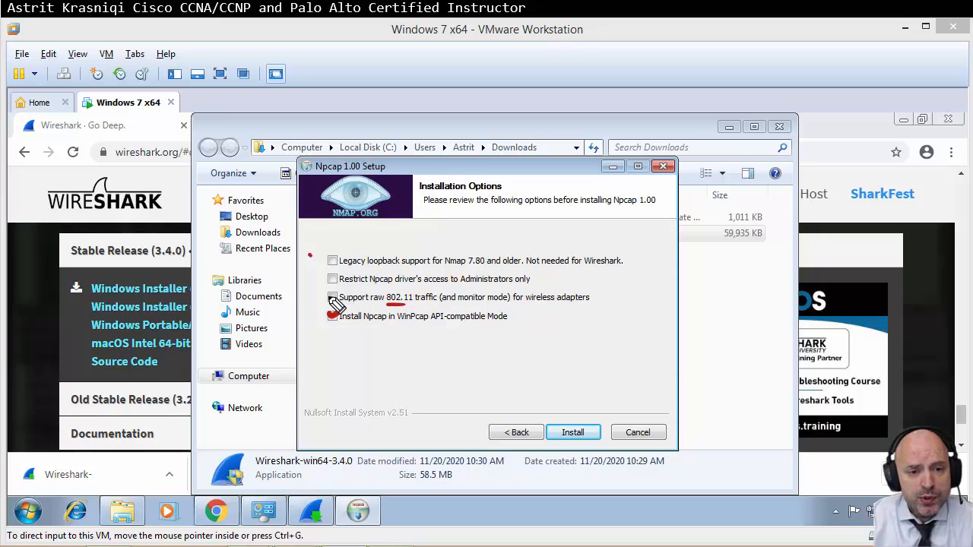
drag(333, 301, 342, 289)
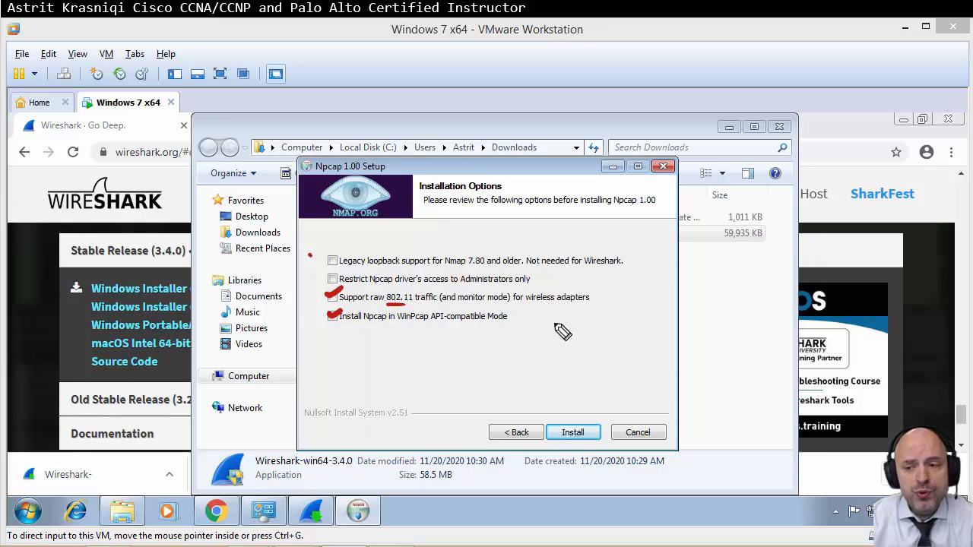
key(Escape)
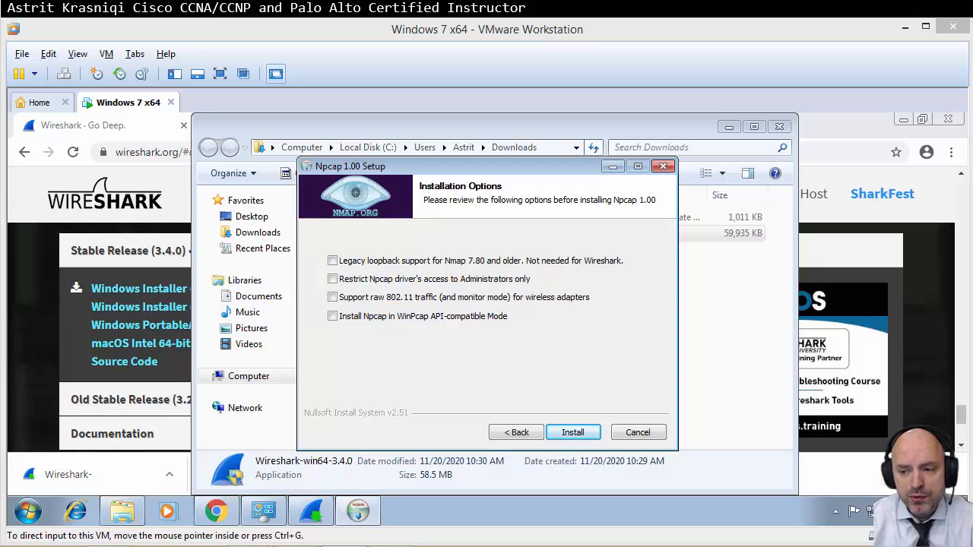
Install Npcap 1.00 in WinPcap API-compatible mode and finish the Wireshark 3.4.0 setup with Show News left unselected
click(333, 316)
click(572, 432)
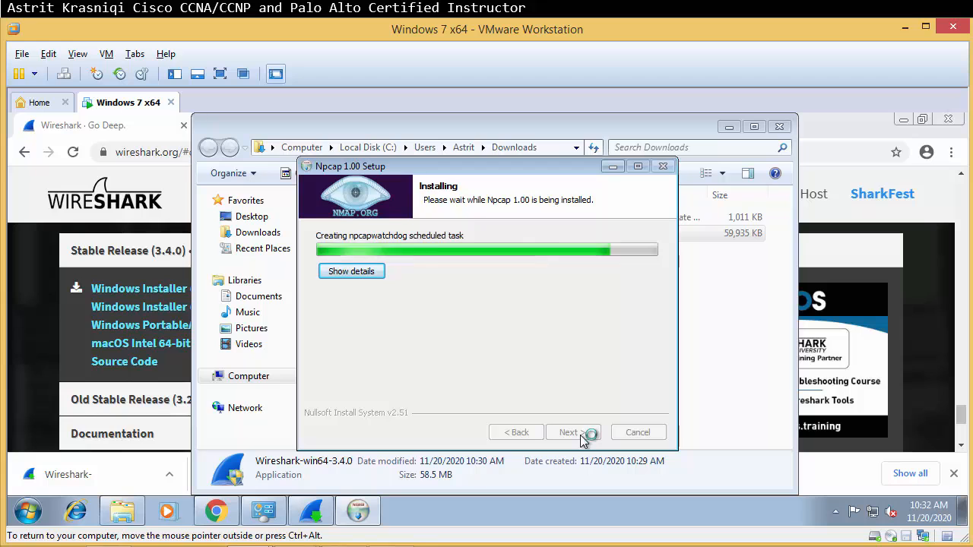
click(581, 436)
click(580, 436)
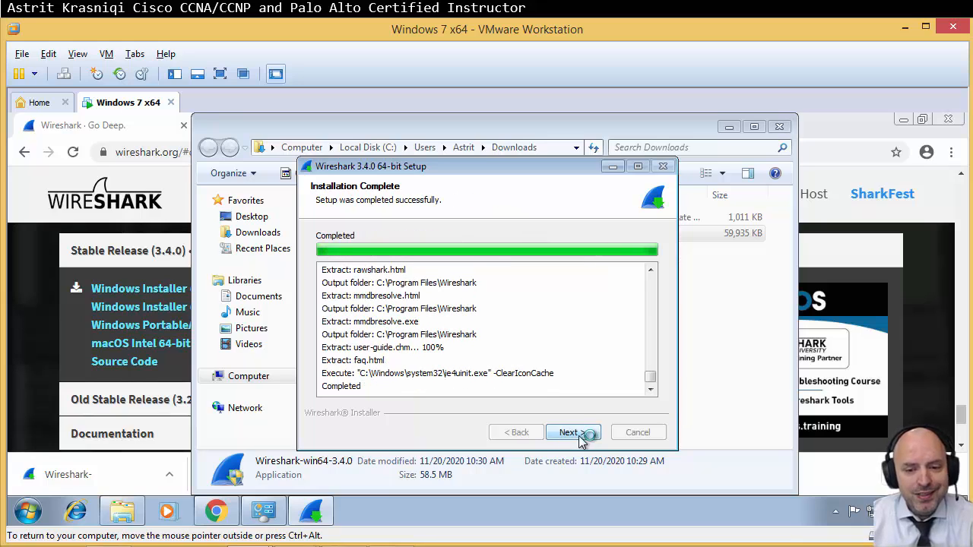
click(582, 439)
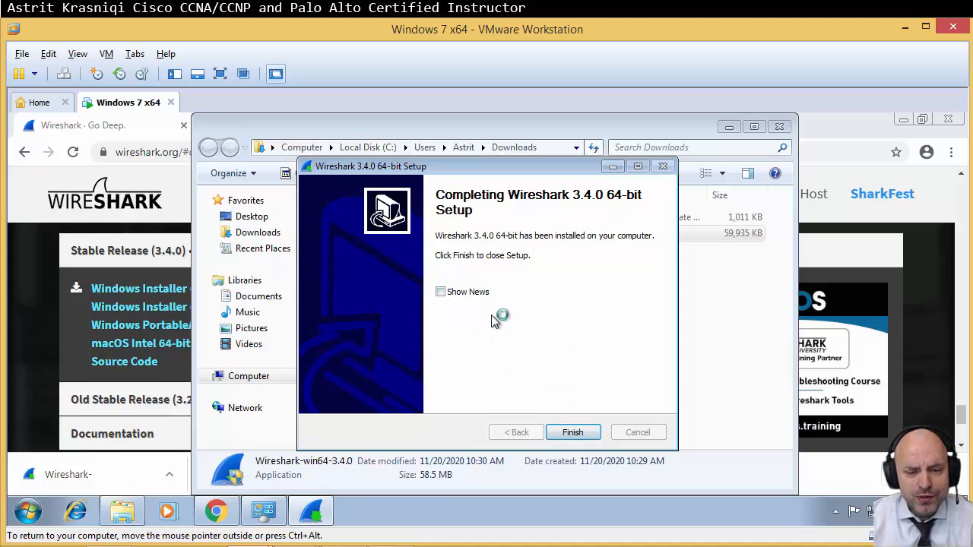
click(585, 439)
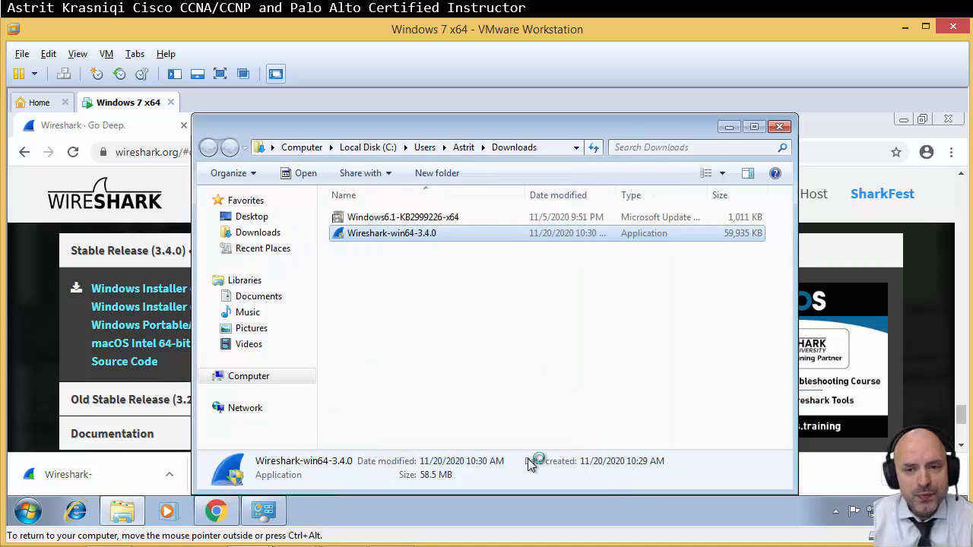
Close the Downloads folder, the browser with the Wireshark download page, and the remaining system window
click(776, 128)
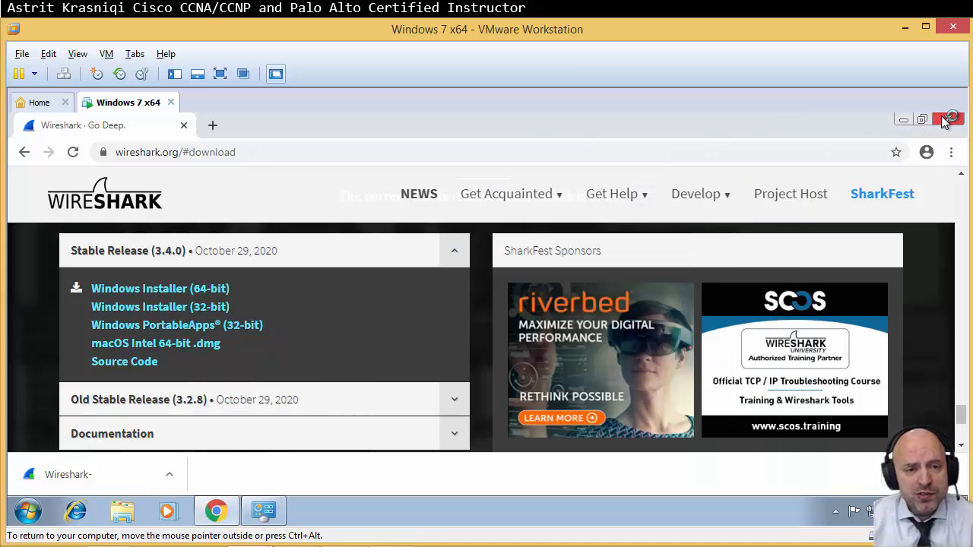
click(945, 122)
click(778, 127)
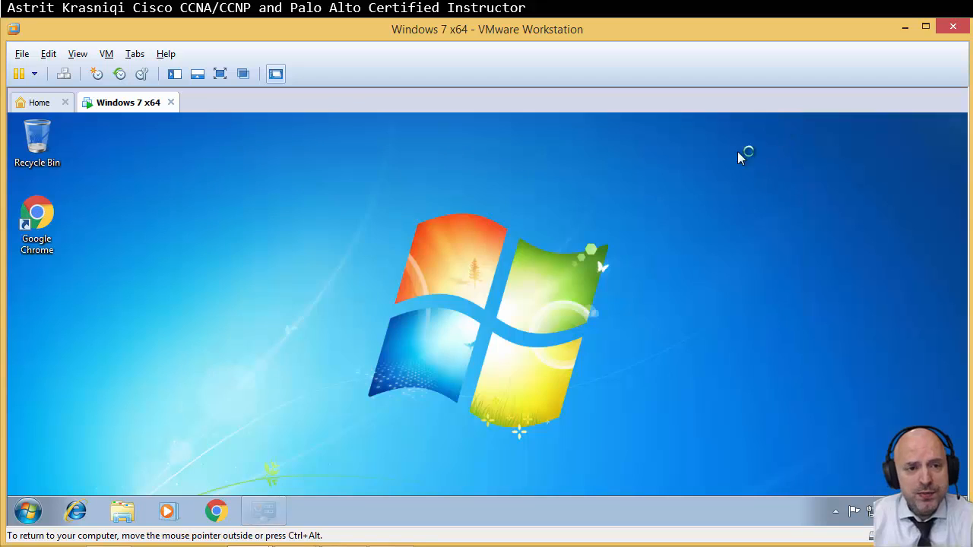
Launch the installed Wireshark in the virtual machine and maximize its window
click(27, 513)
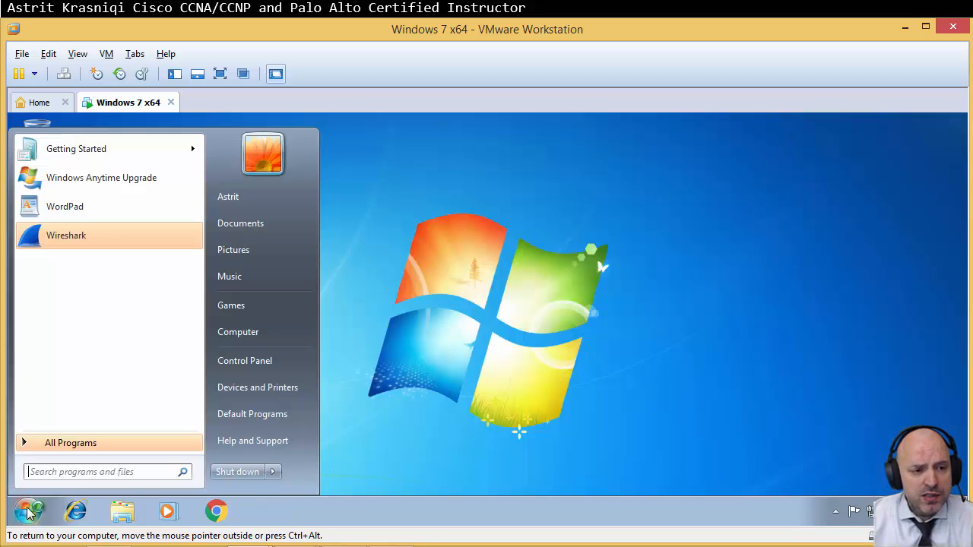
click(84, 235)
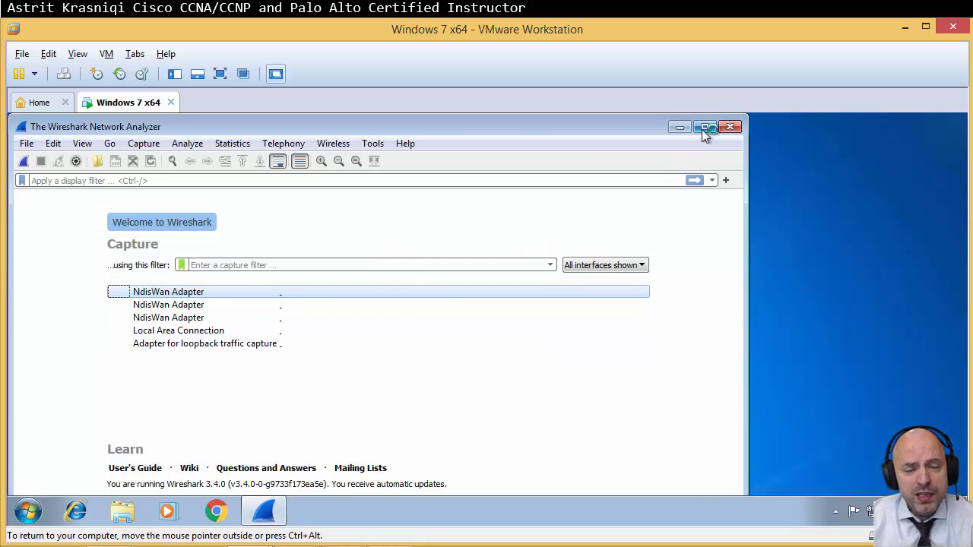
click(705, 127)
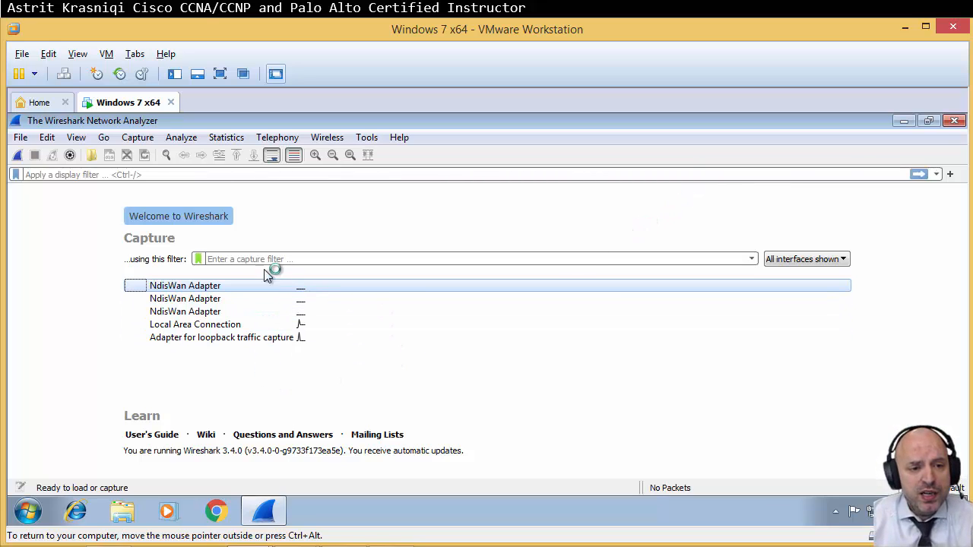
Select the Local Area Connection interface in the capture list and show its address details
click(186, 299)
click(192, 312)
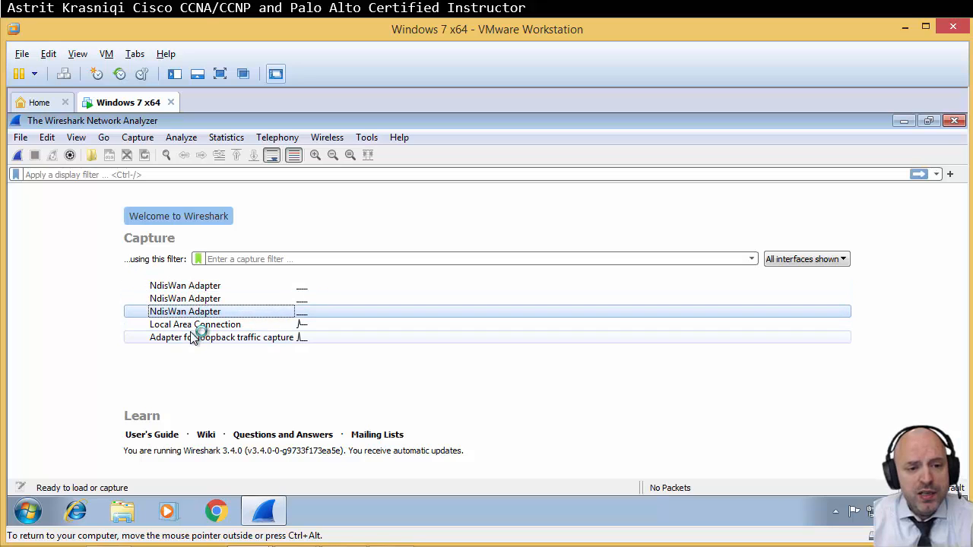
click(201, 326)
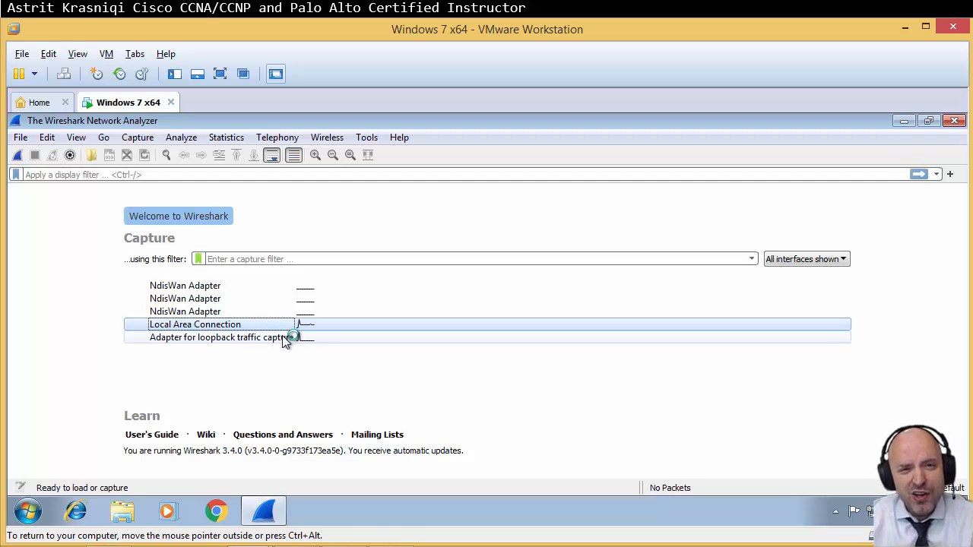
mouse_move(308, 323)
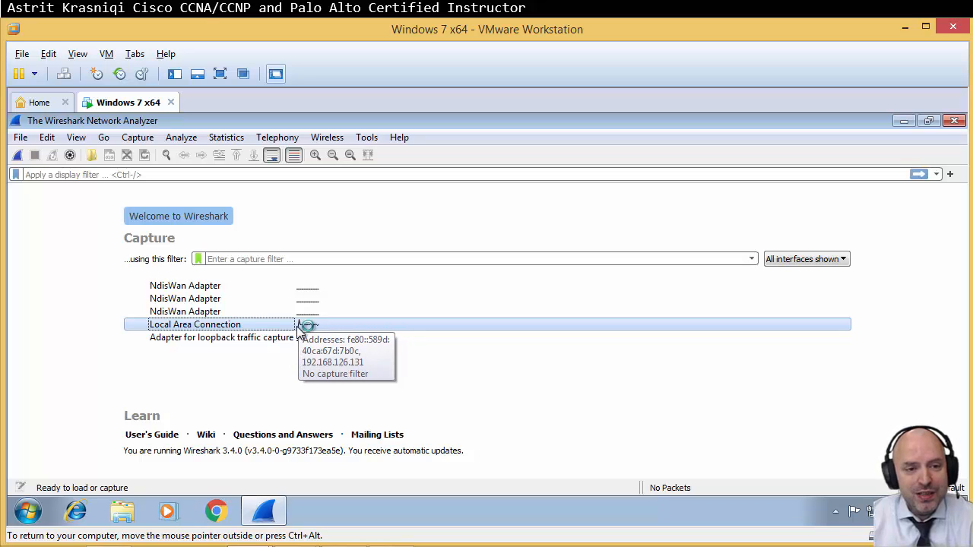
Start a live packet capture on Local Area Connection from the capture options, keeping promiscuous mode enabled
click(140, 138)
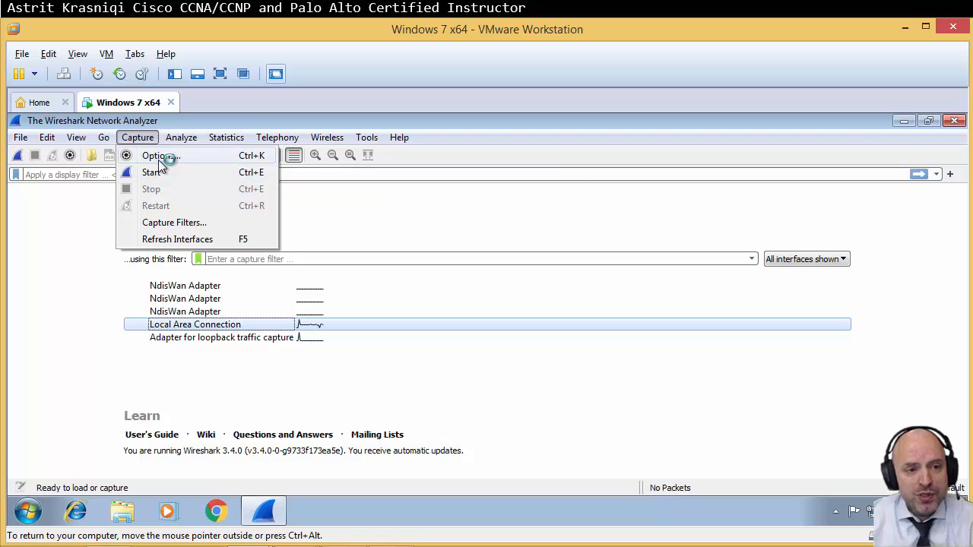
click(158, 158)
click(200, 238)
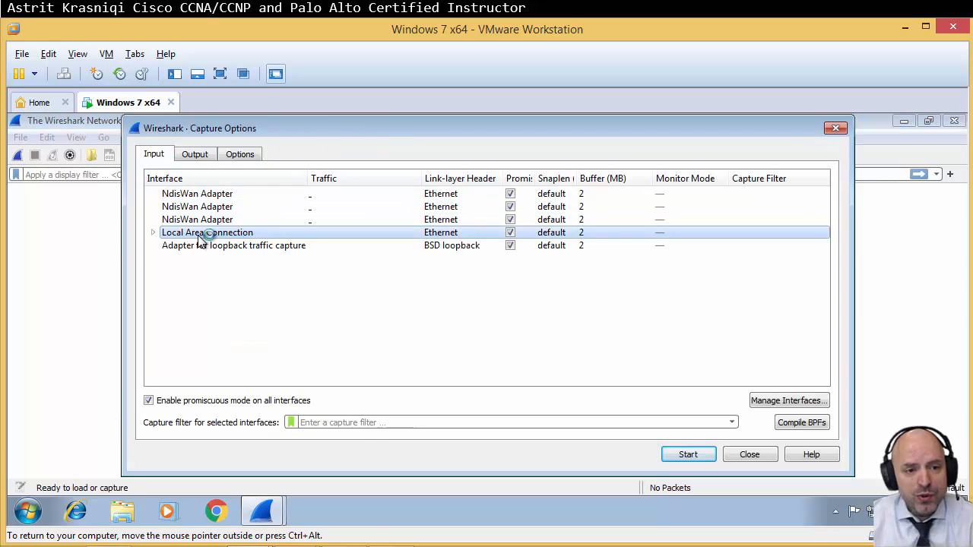
click(688, 454)
click(353, 247)
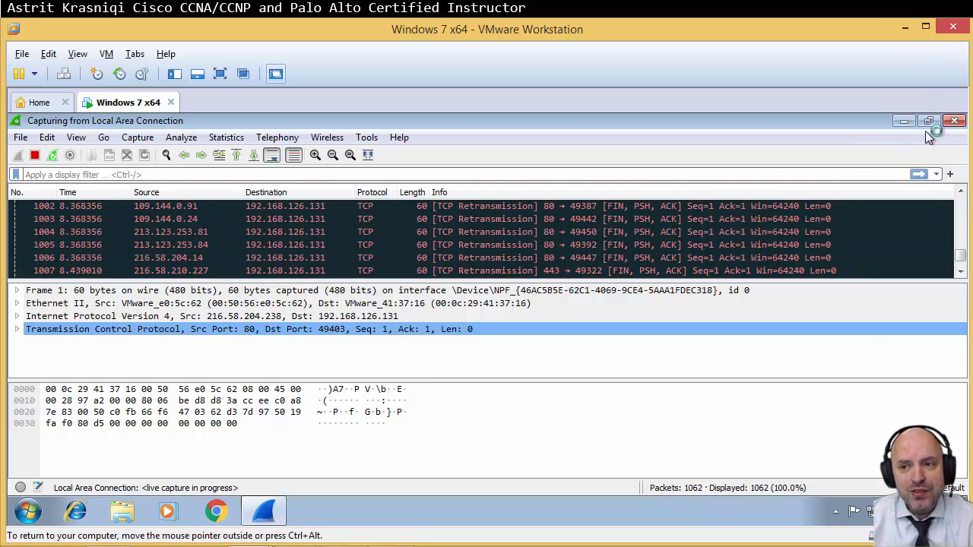
Quit Wireshark without saving the capture, then suspend the Windows 7 x64 virtual machine and minimize VMware Workstation
click(954, 121)
click(508, 329)
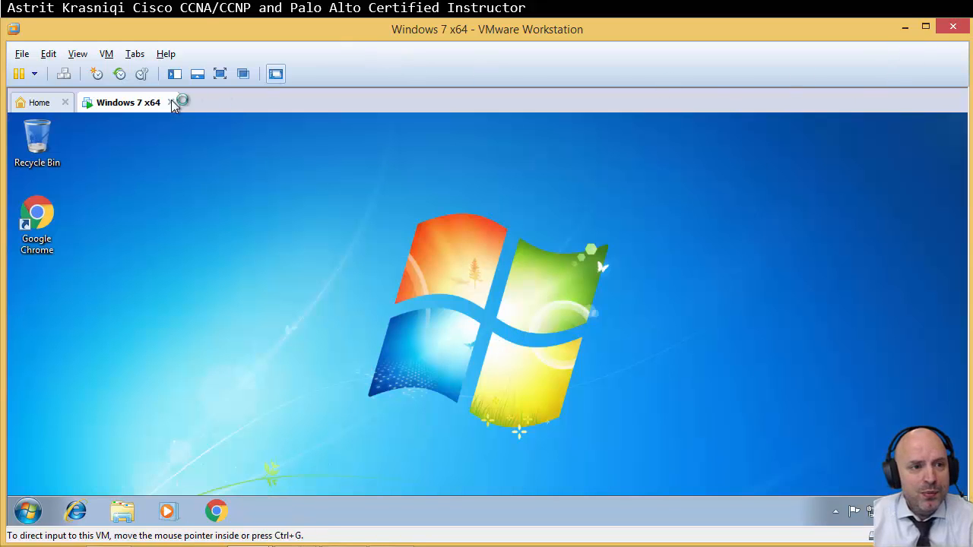
click(19, 73)
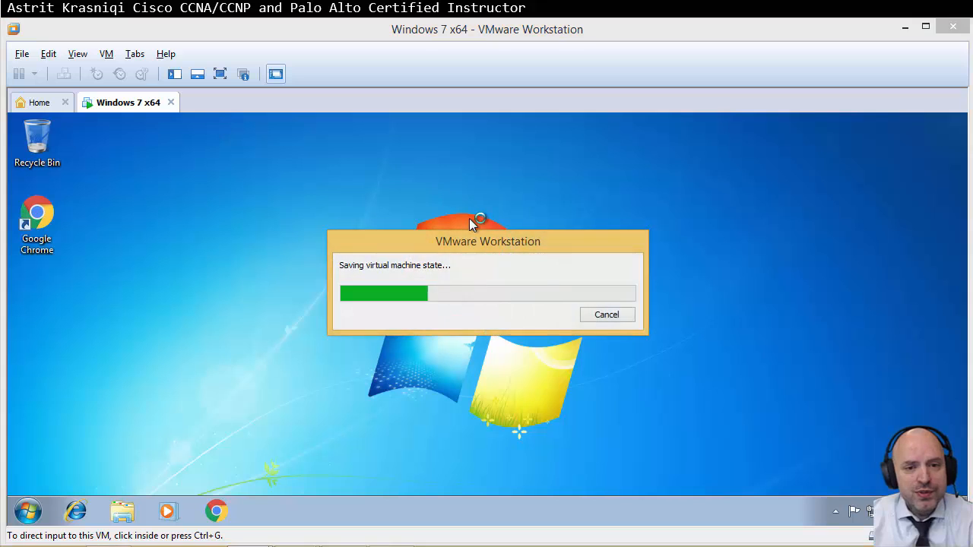
click(905, 26)
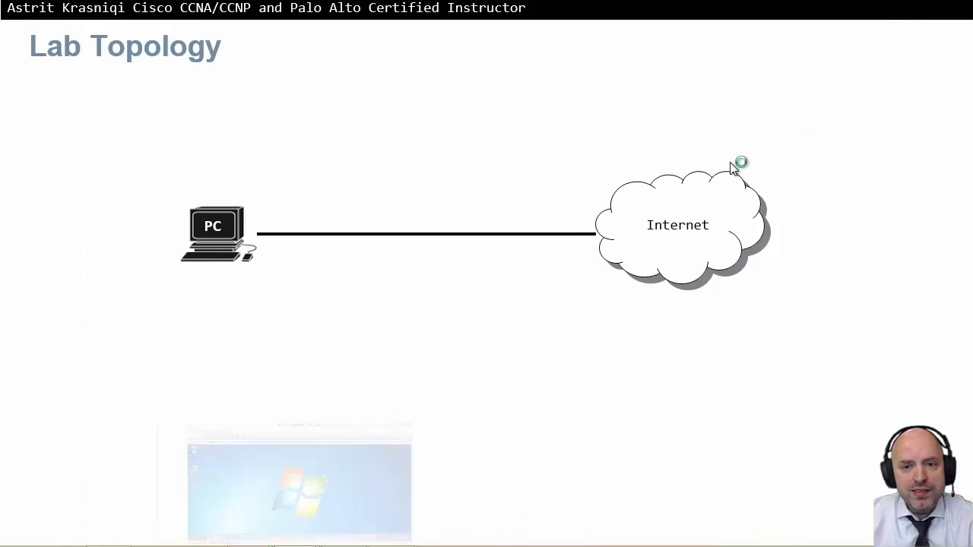
click(710, 216)
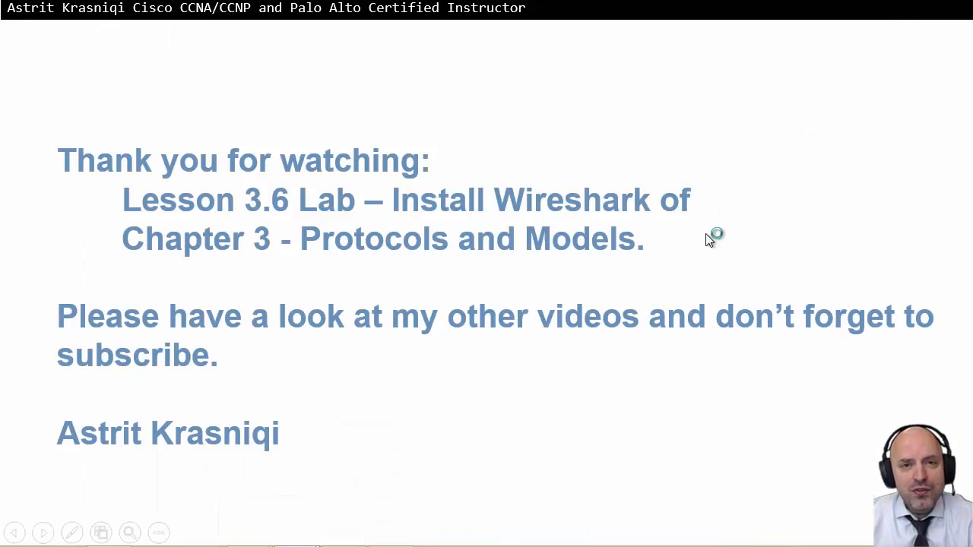